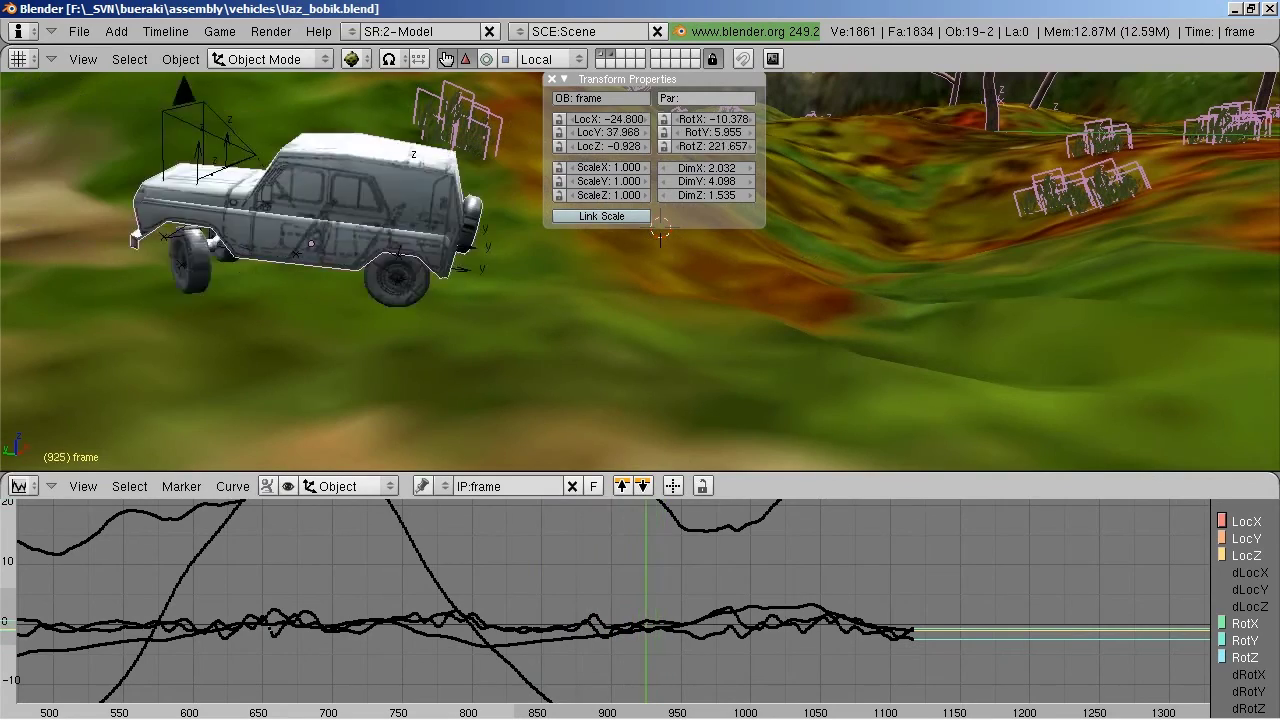
# Step the animation back a few frames before opening Peugeot_405_T16.blend.
pyautogui.press('Left')
pyautogui.press('Left')
pyautogui.press('Left')
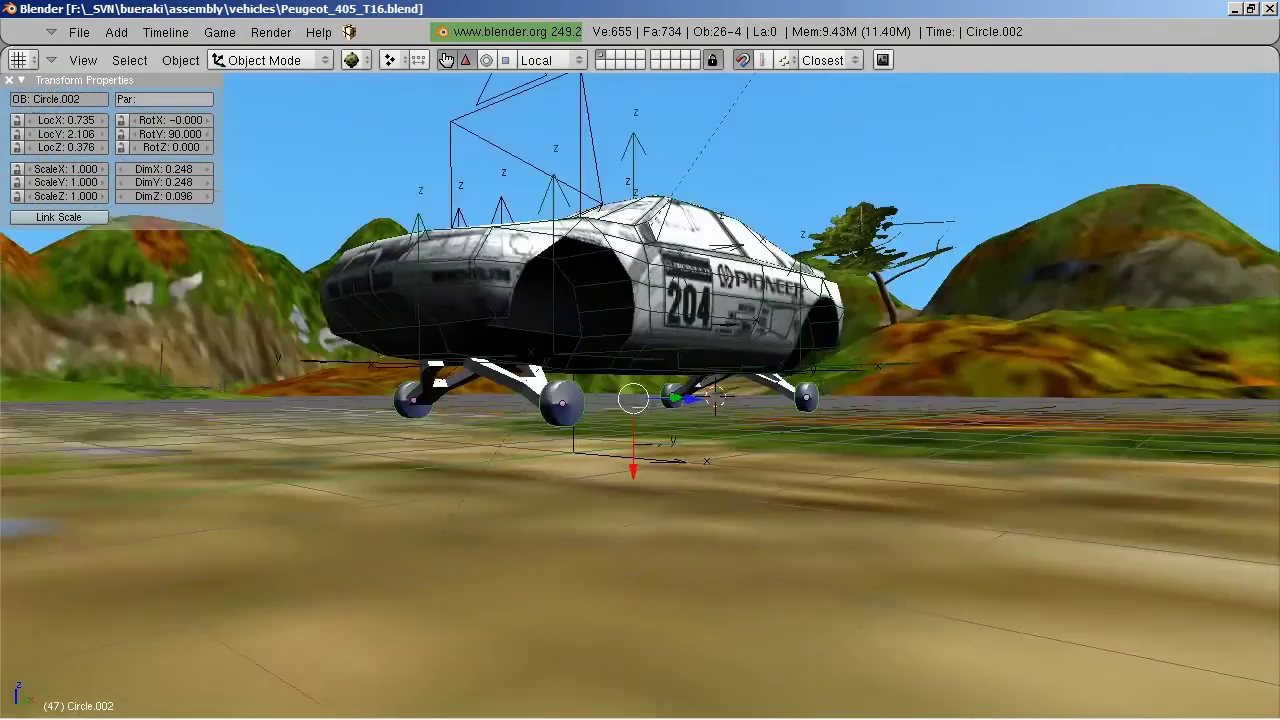
# Test-drive the Peugeot 405 T16 in the game engine, then return to editing.
pyautogui.press('p')
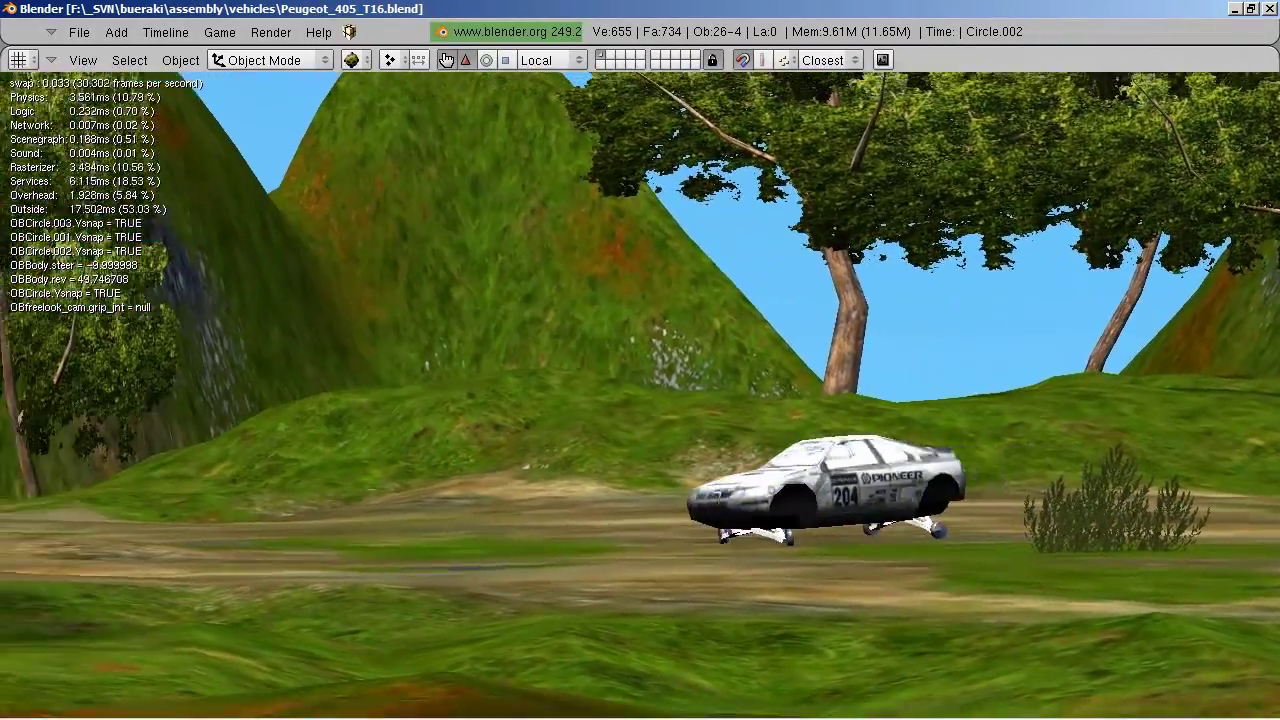
pyautogui.press('Escape')
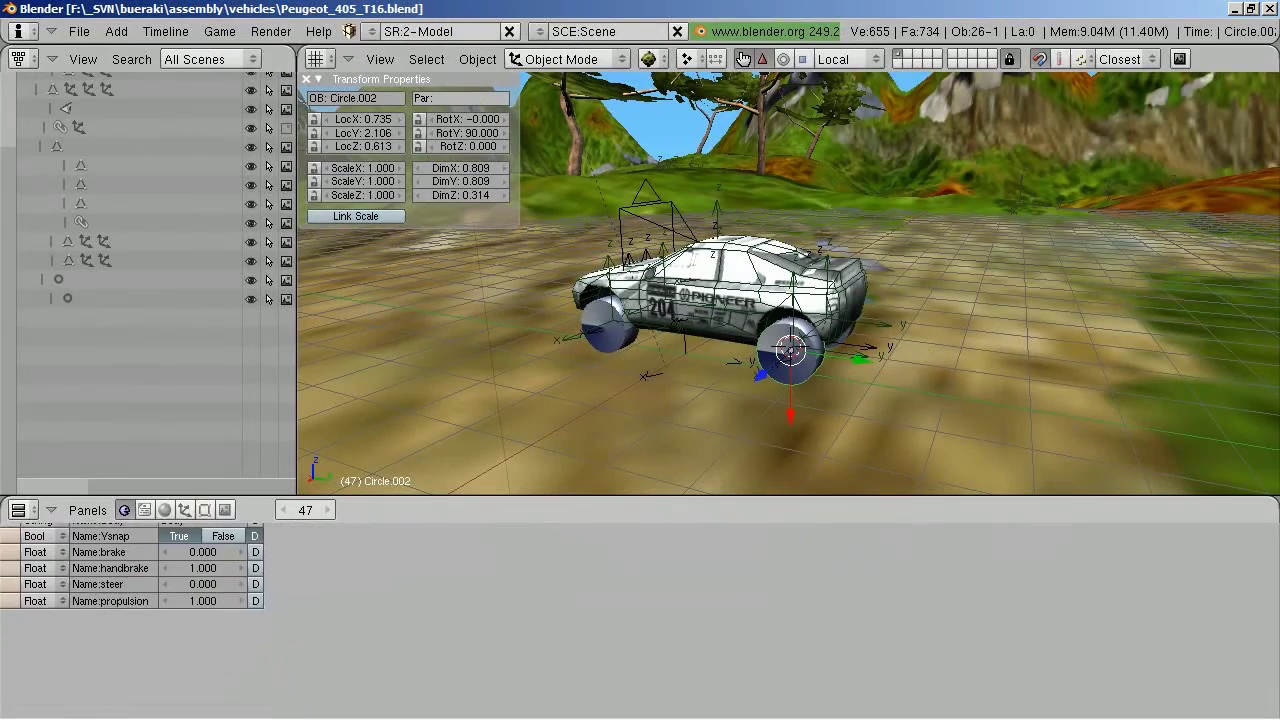
# Set the wheel's steer property to -1 and test-drive the cars across the hilly terrain.
pyautogui.press('Return')
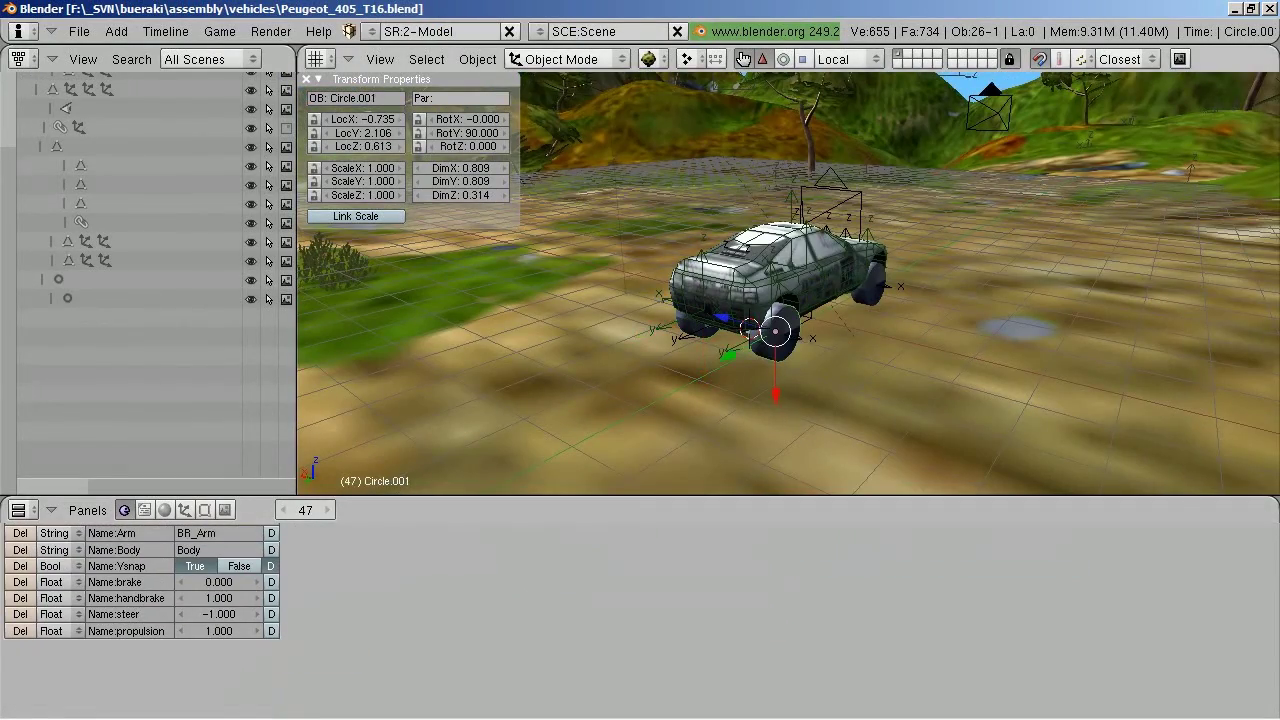
pyautogui.press('p')
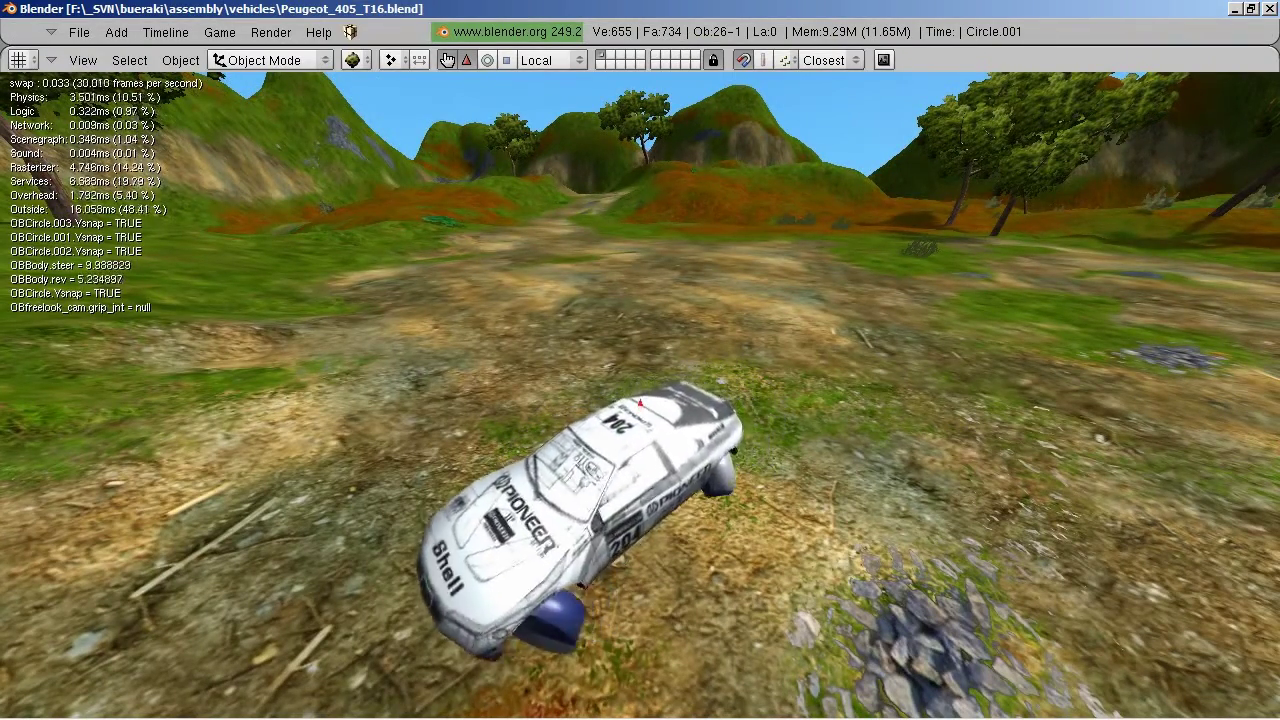
pyautogui.press('Up')
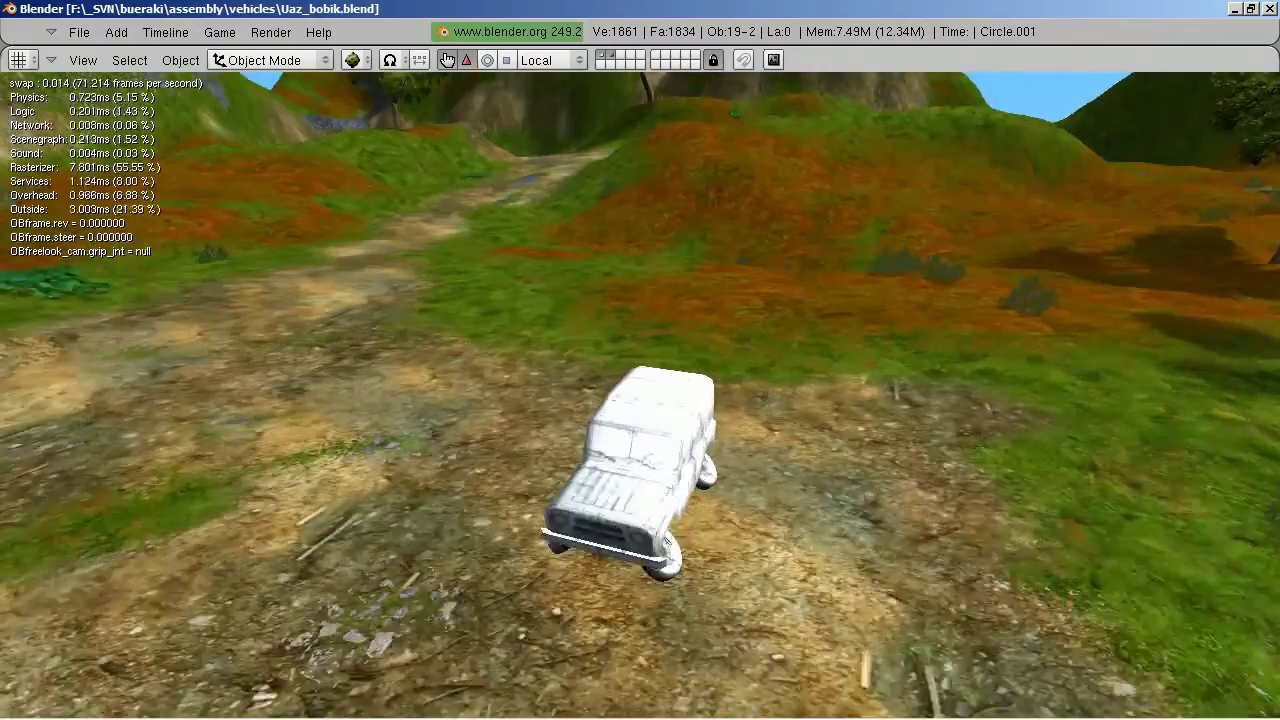
pyautogui.press('Up')
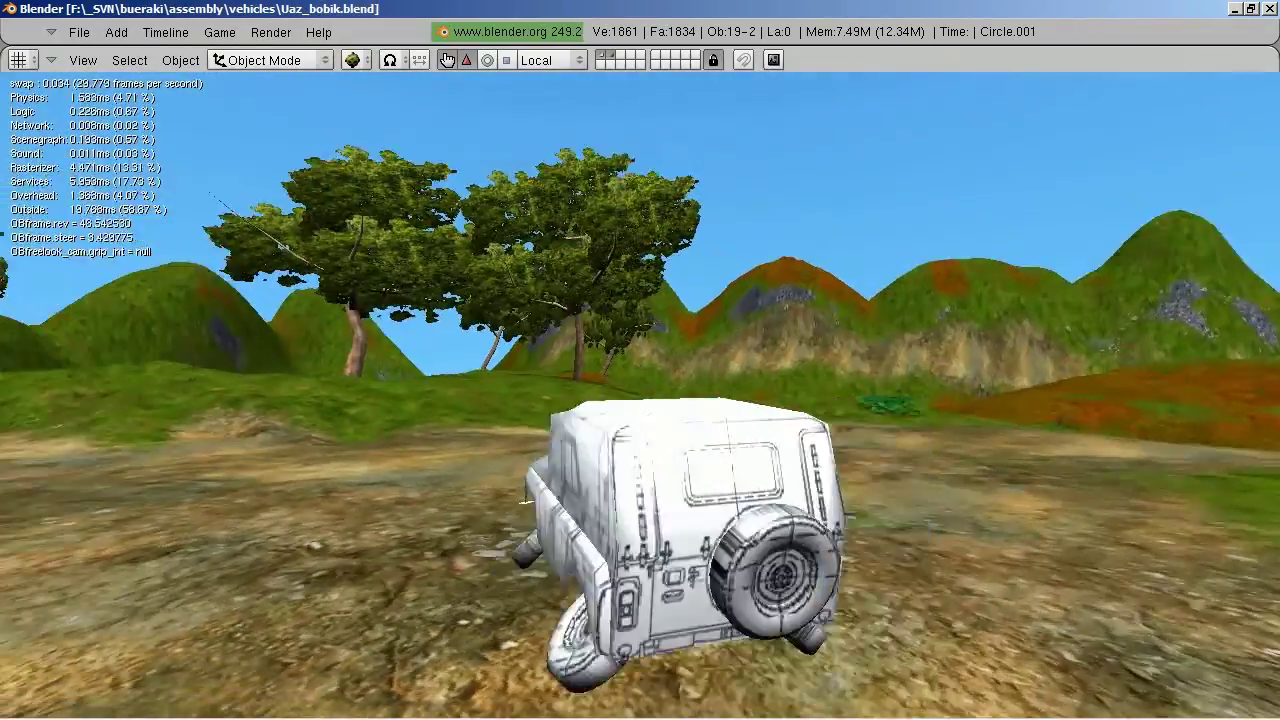
pyautogui.press('Up')
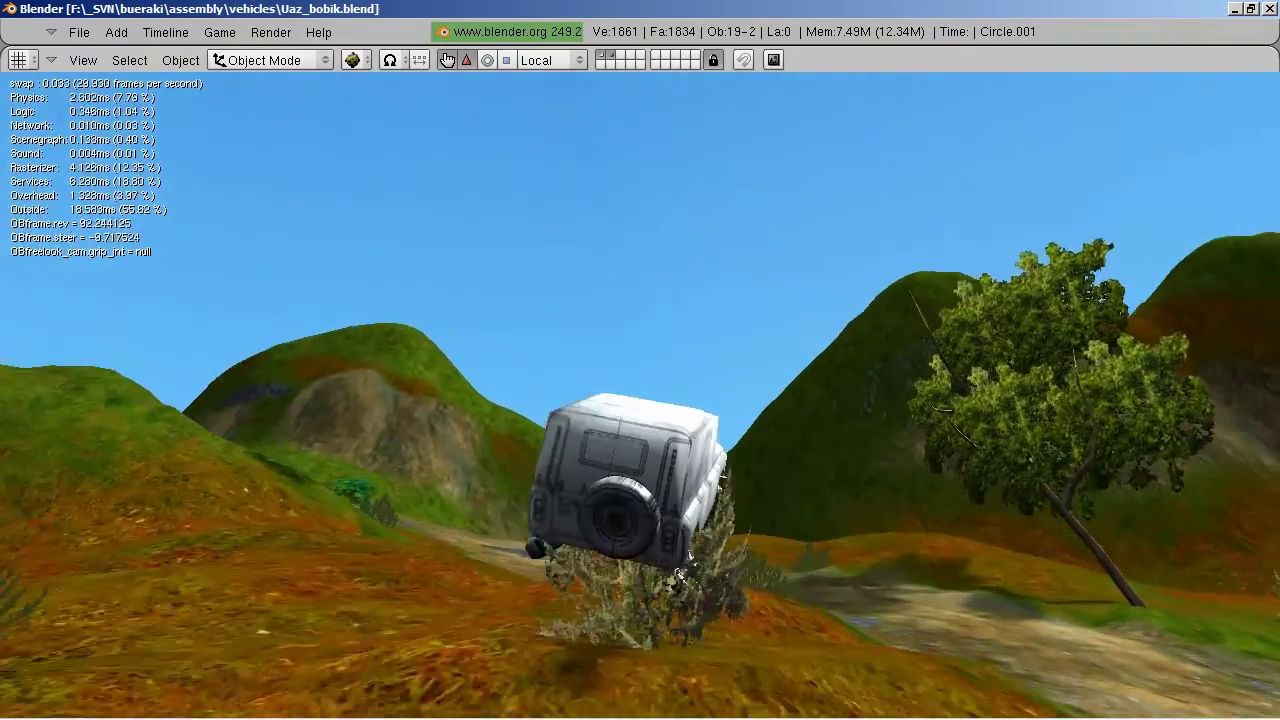
pyautogui.press('Right')
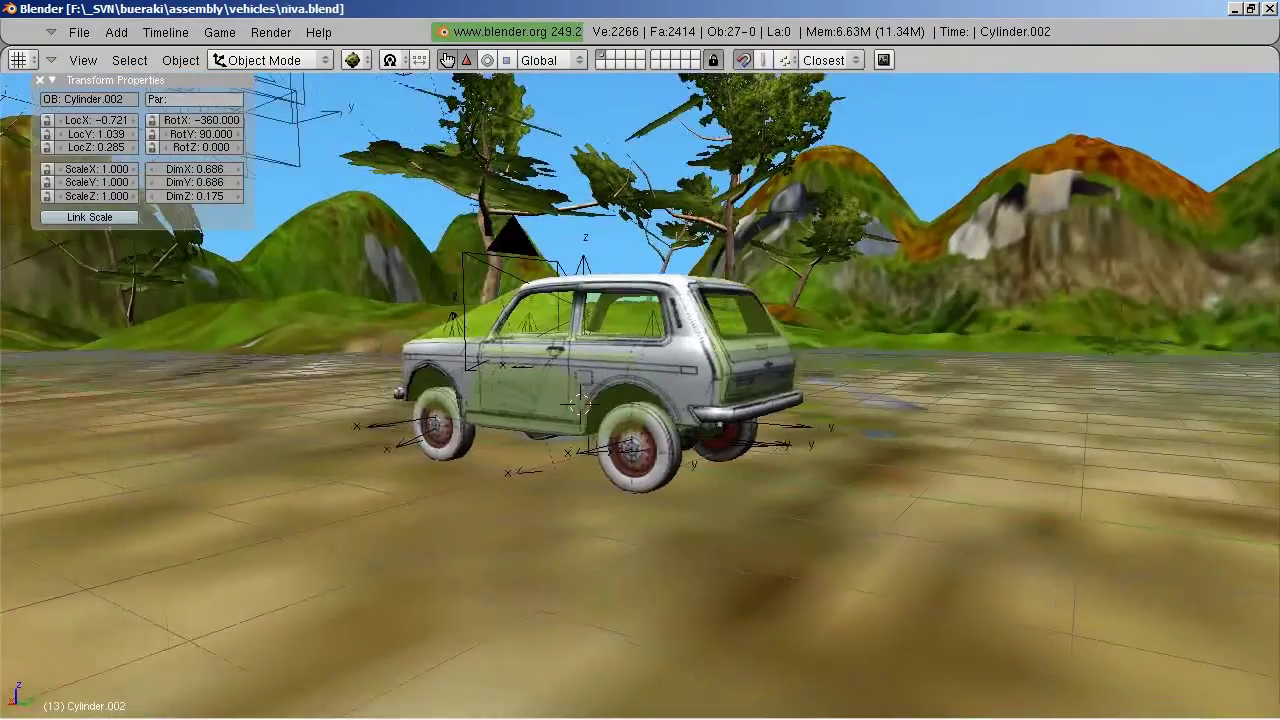
# Select a Niva wheel together with its children.
pyautogui.press('Escape')
pyautogui.hotkey('shift', 'g')
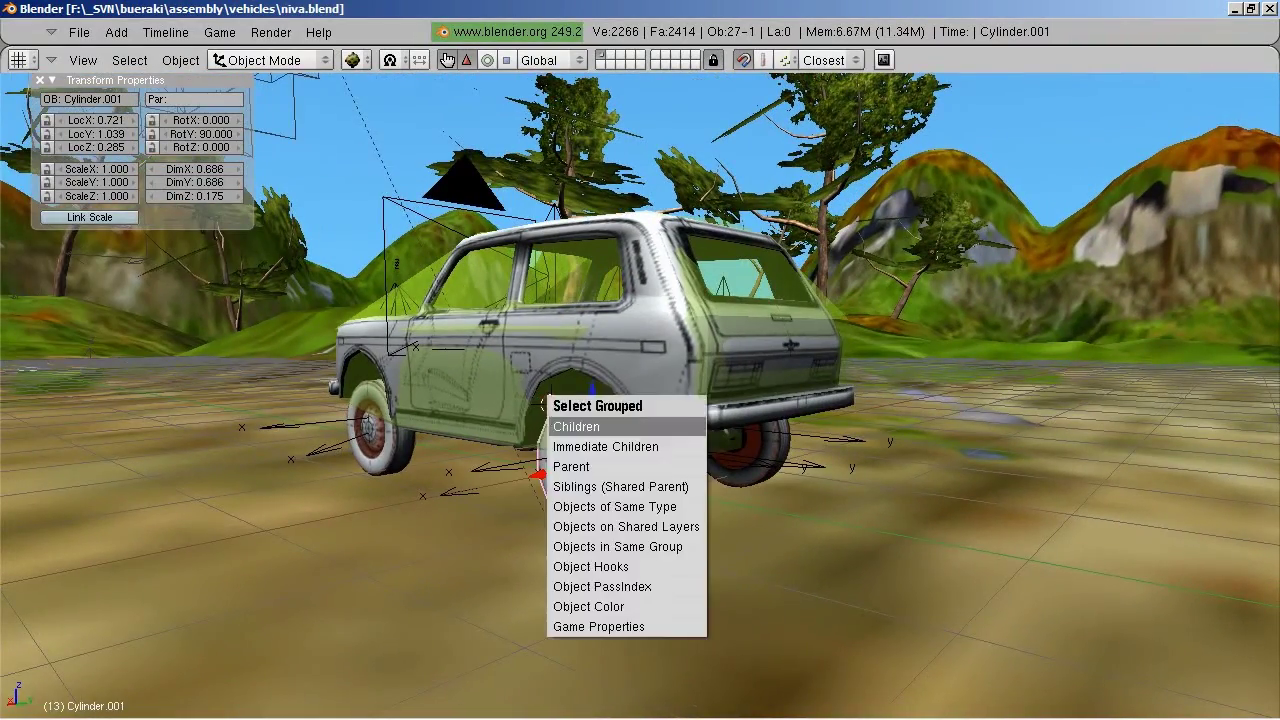
pyautogui.press('Escape')
pyautogui.moveTo(640, 420)
pyautogui.mouseDown(button='middle')
pyautogui.moveTo(600, 410)
pyautogui.moveTo(700, 410)
pyautogui.mouseUp(button='middle')
pyautogui.moveTo(600, 430); pyautogui.dragTo(660, 430, button='middle')
# Duplicate the wheel assembly and move the copy along Y as an extra axle.
pyautogui.press('Escape')
pyautogui.press('g')
pyautogui.press('y')
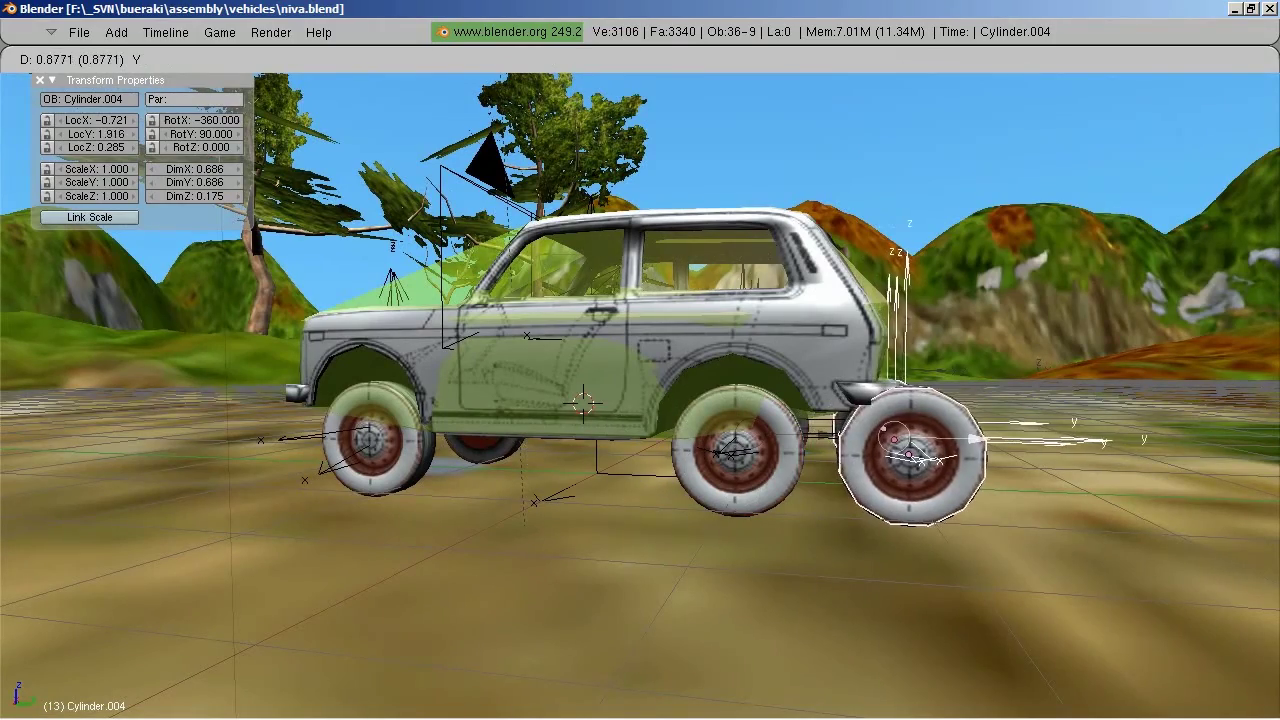
pyautogui.moveTo(660, 430); pyautogui.dragTo(770, 400, button='middle')
# Set the new wheels' Arm property to axle2 and run the game to test.
pyautogui.hotkey('ctrl', 'Down')
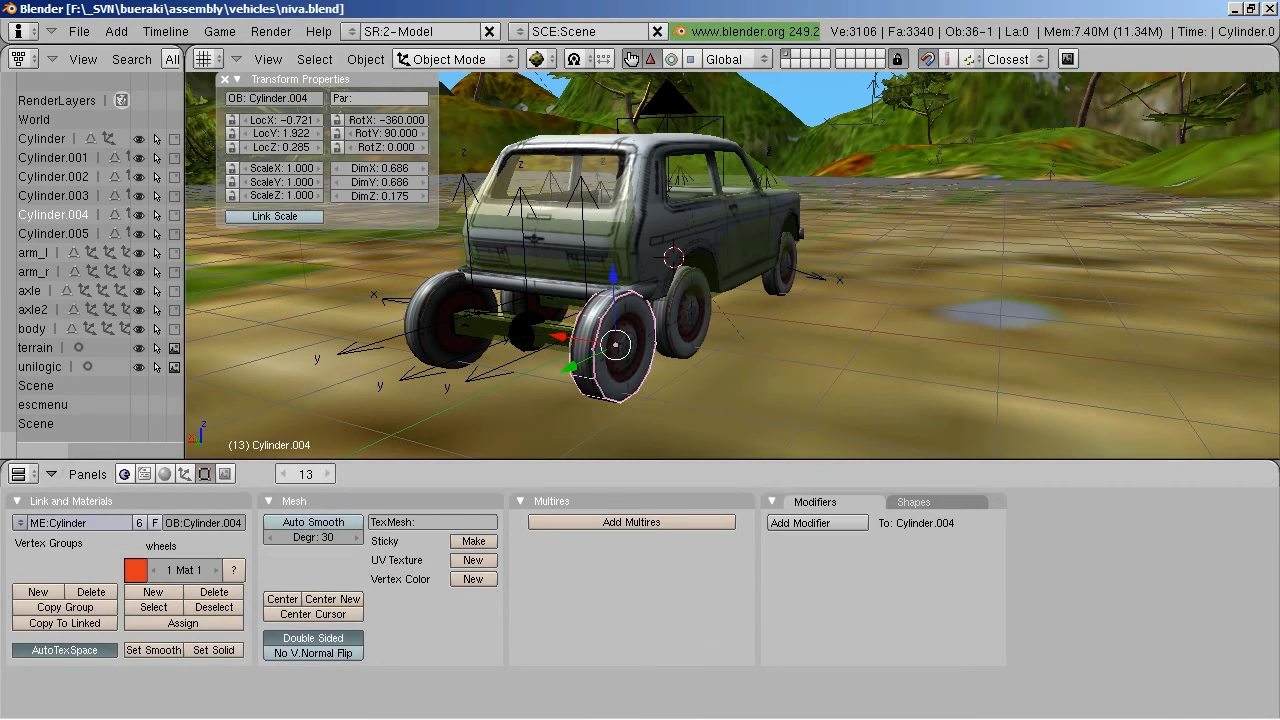
pyautogui.press('F4')
pyautogui.press('KP_6')
pyautogui.press('KP_6')
pyautogui.press('KP_6')
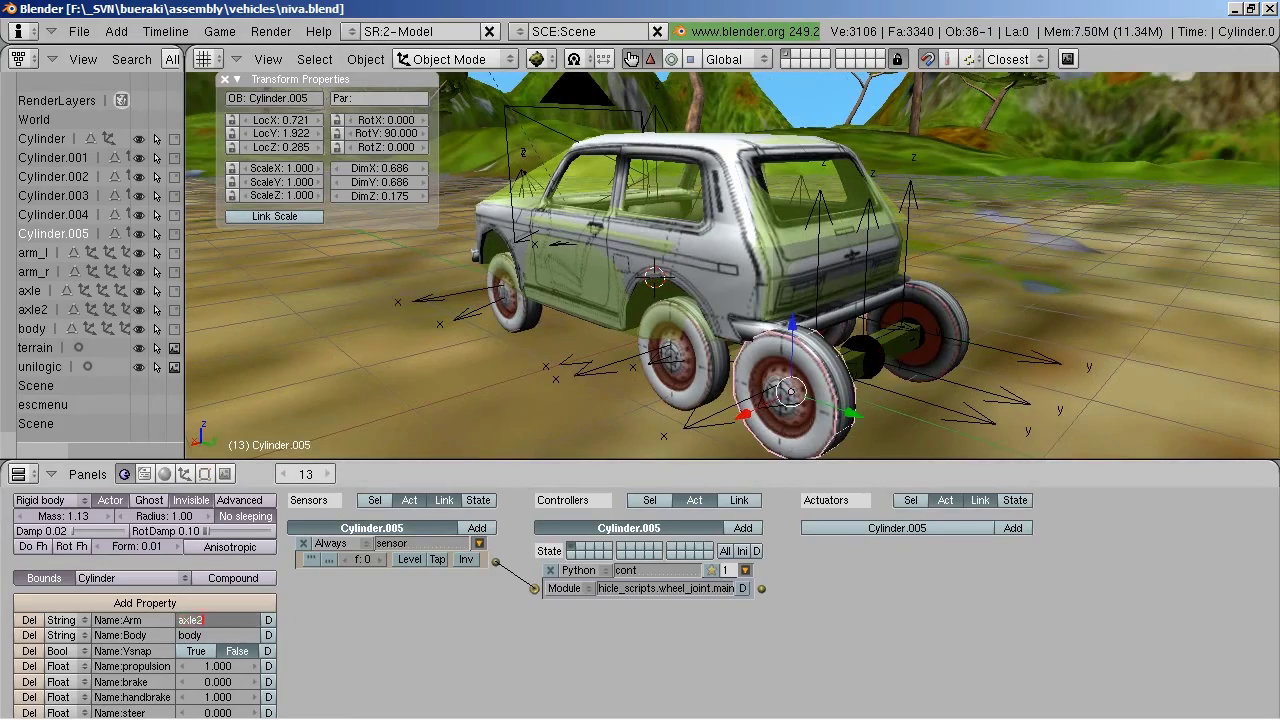
pyautogui.hotkey('ctrl', 'Up')
pyautogui.press('p')
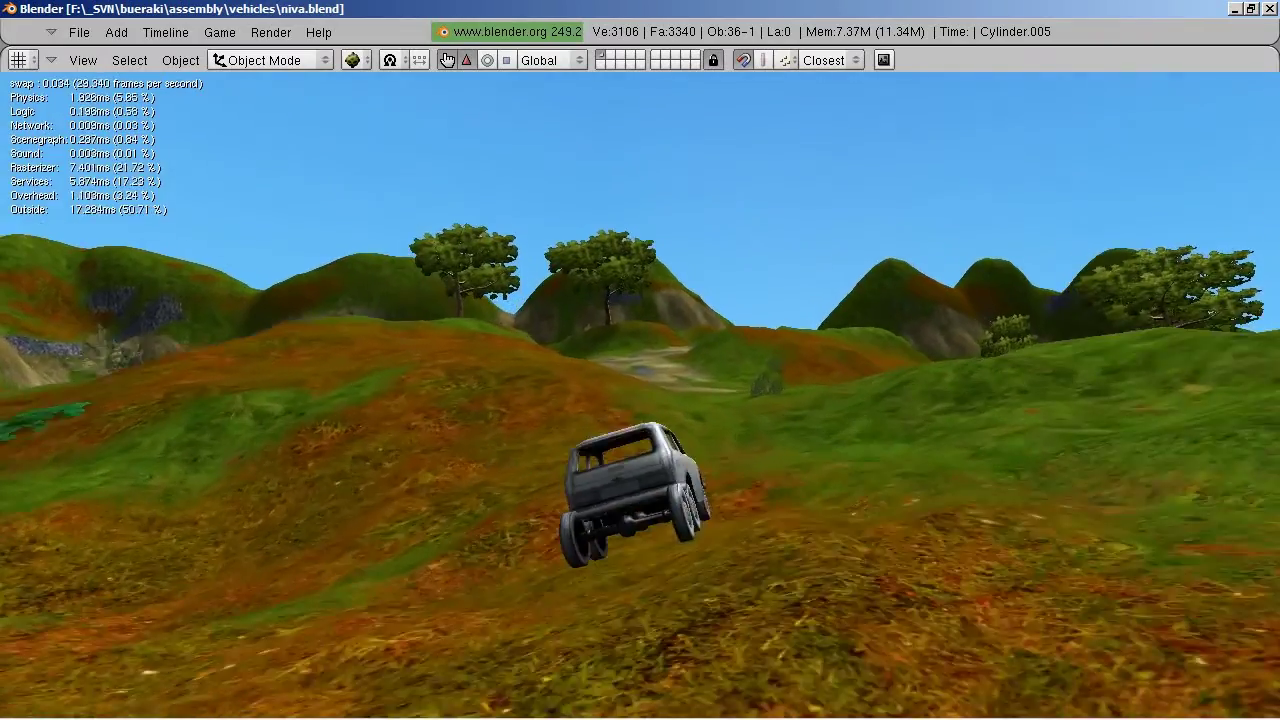
# Move the extra rear wheel Cylinder.004 forward along Y.
pyautogui.press('Escape')
pyautogui.moveTo(700, 450); pyautogui.dragTo(760, 450, button='middle')
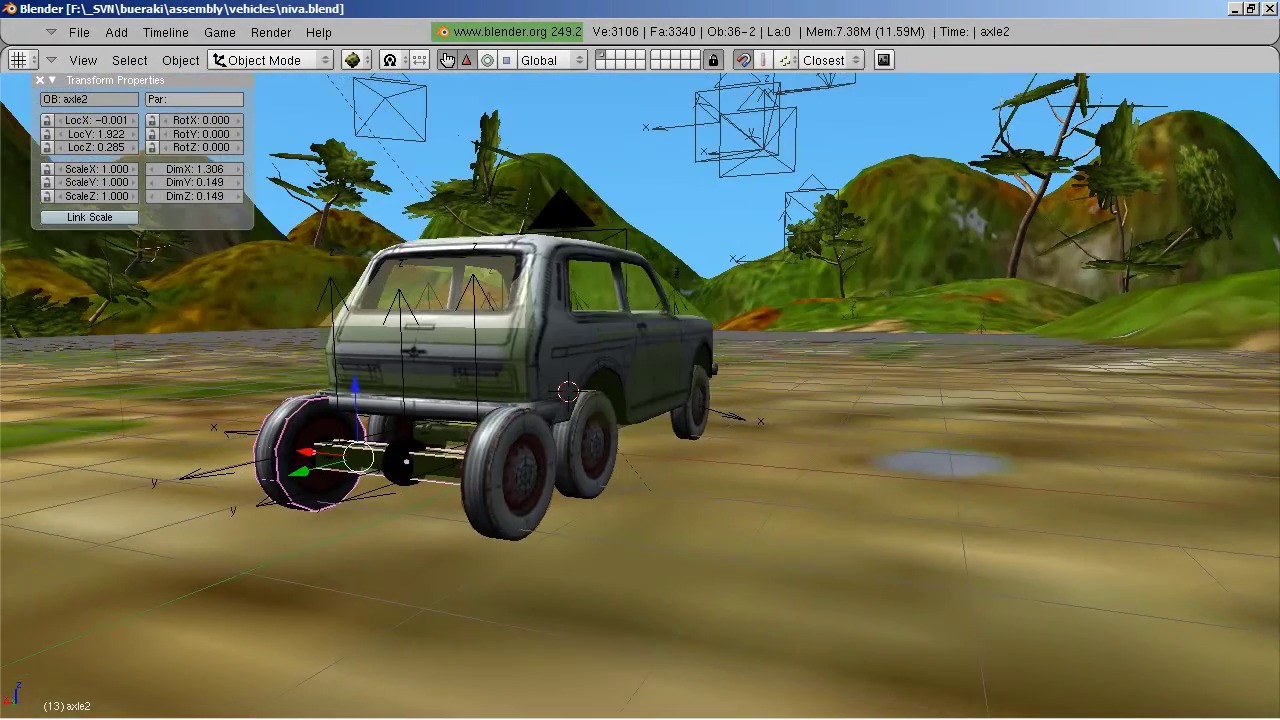
pyautogui.rightClick(870, 505)
pyautogui.moveTo(870, 505); pyautogui.dragTo(820, 500, button='middle')
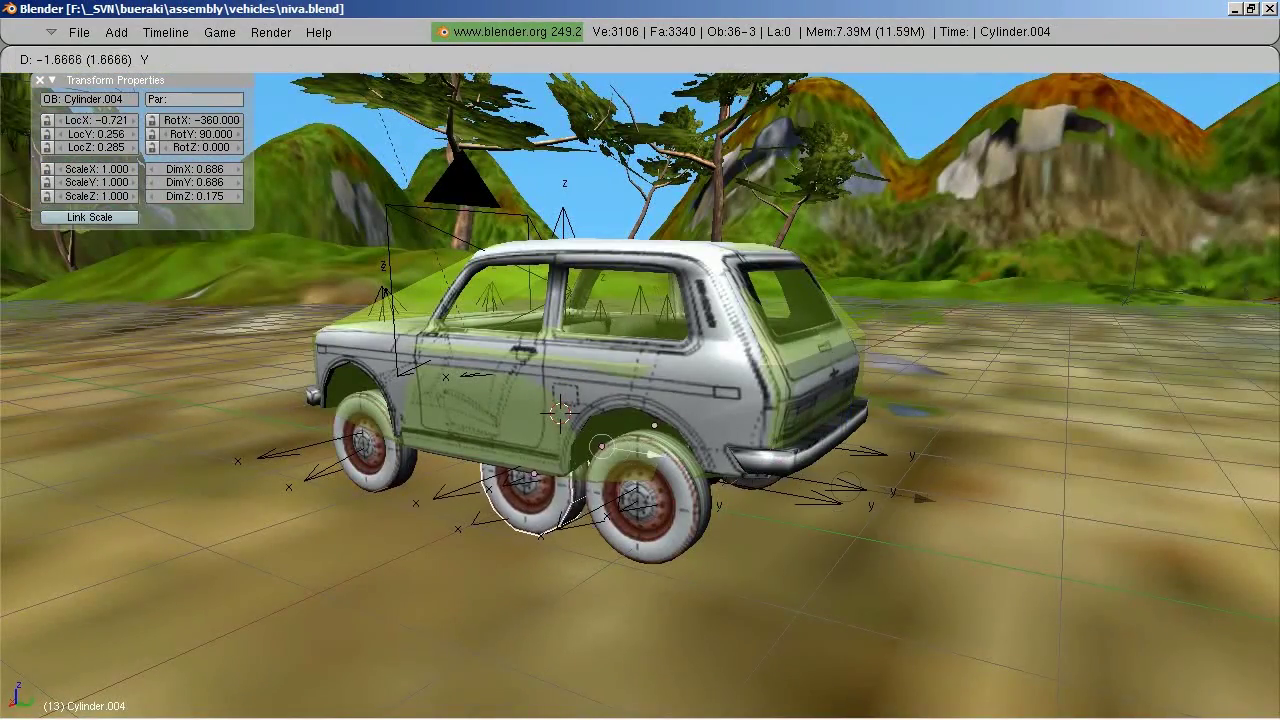
pyautogui.press('Return')
pyautogui.moveTo(640, 450)
pyautogui.mouseDown(button='middle')
pyautogui.moveTo(640, 430)
pyautogui.moveTo(760, 450)
pyautogui.mouseUp(button='middle')
pyautogui.press('Return')
# Move wheel Cylinder.001 and the axle forward along Y, then test-drive the Niva.
pyautogui.rightClick(515, 480)
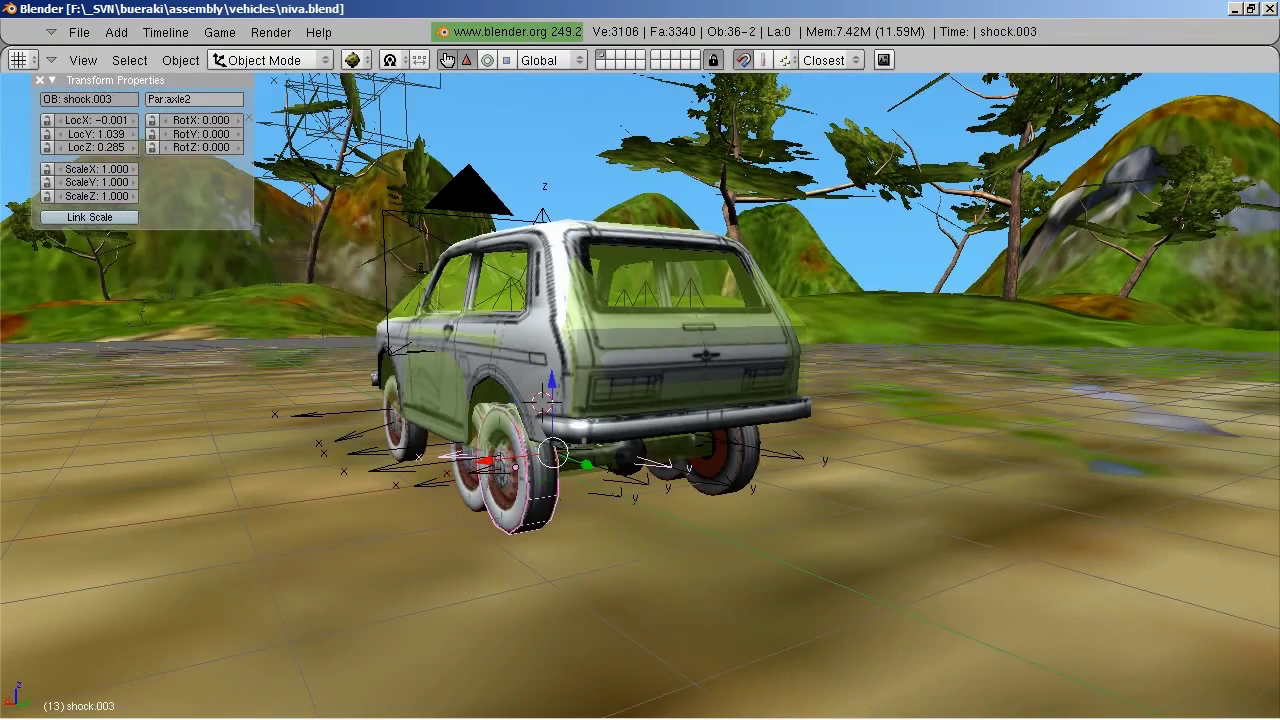
pyautogui.moveTo(640, 450); pyautogui.dragTo(760, 450, button='middle')
pyautogui.rightClick(420, 440)
pyautogui.moveTo(640, 450); pyautogui.dragTo(760, 450, button='middle')
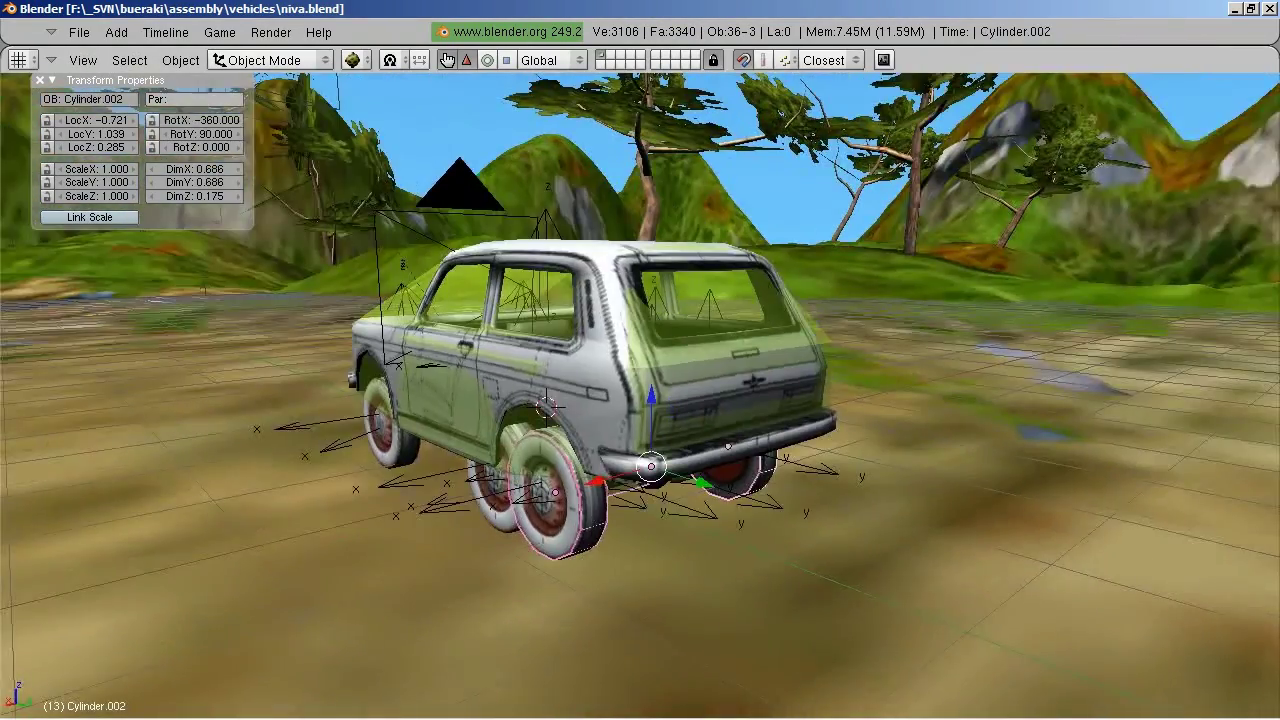
pyautogui.press('Return')
pyautogui.moveTo(640, 450); pyautogui.dragTo(800, 450, button='middle')
pyautogui.press('p')
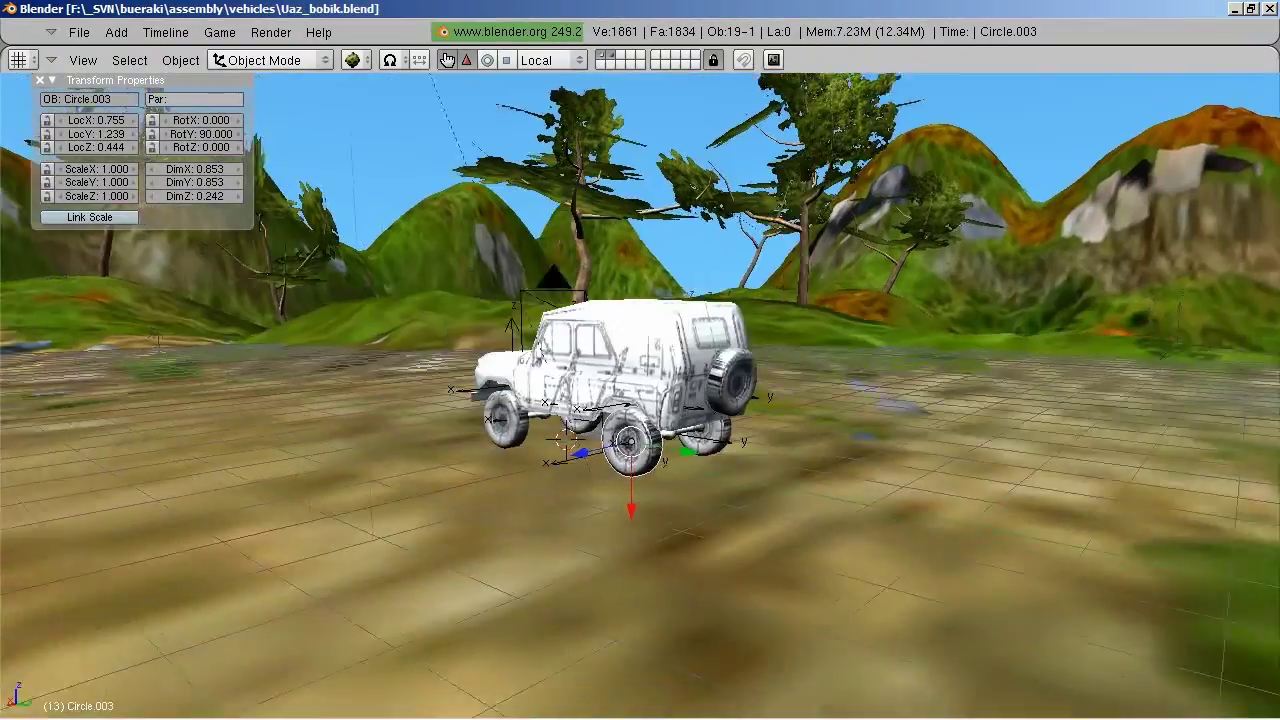
# Delete the selected object from the Uaz and test-drive the jeep twice.
pyautogui.scroll(2, 600, 445)
pyautogui.press('x')
pyautogui.press('p')
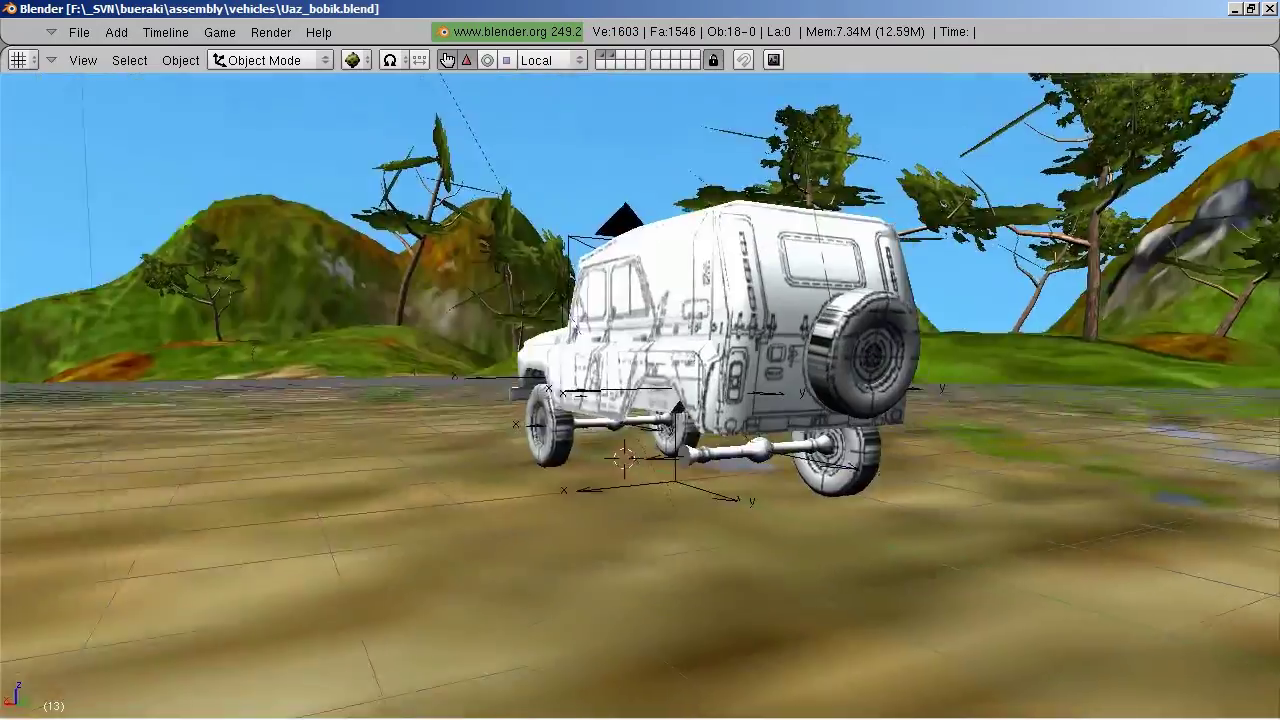
pyautogui.press('Escape')
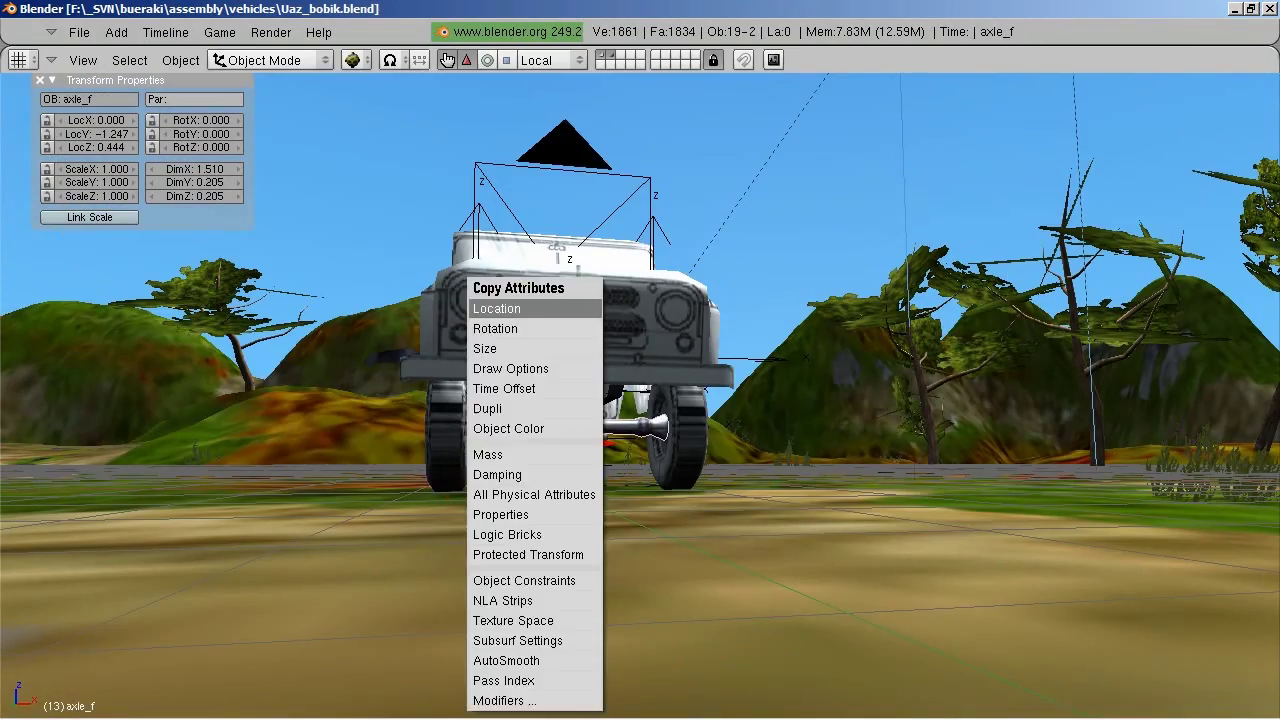
pyautogui.press('p')
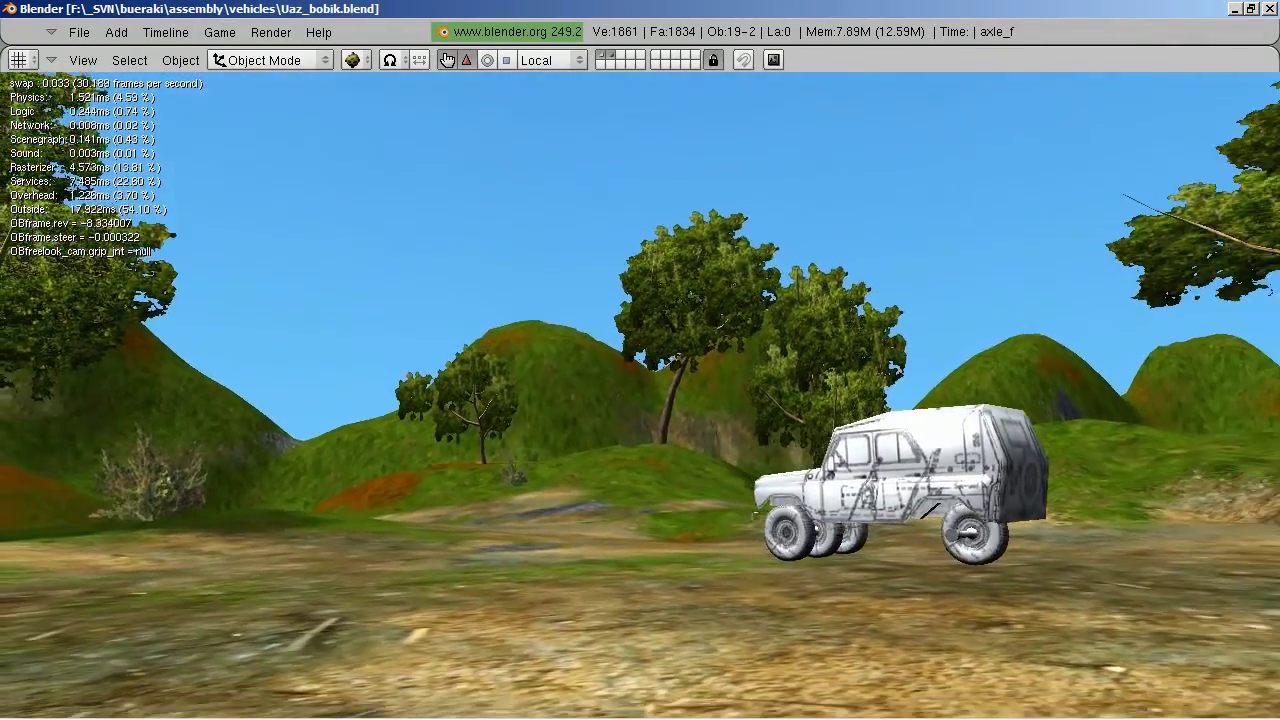
# Widen a Uaz wheel along X and test-drive the jeep over the hills.
pyautogui.press('Escape')
pyautogui.rightClick(485, 440)
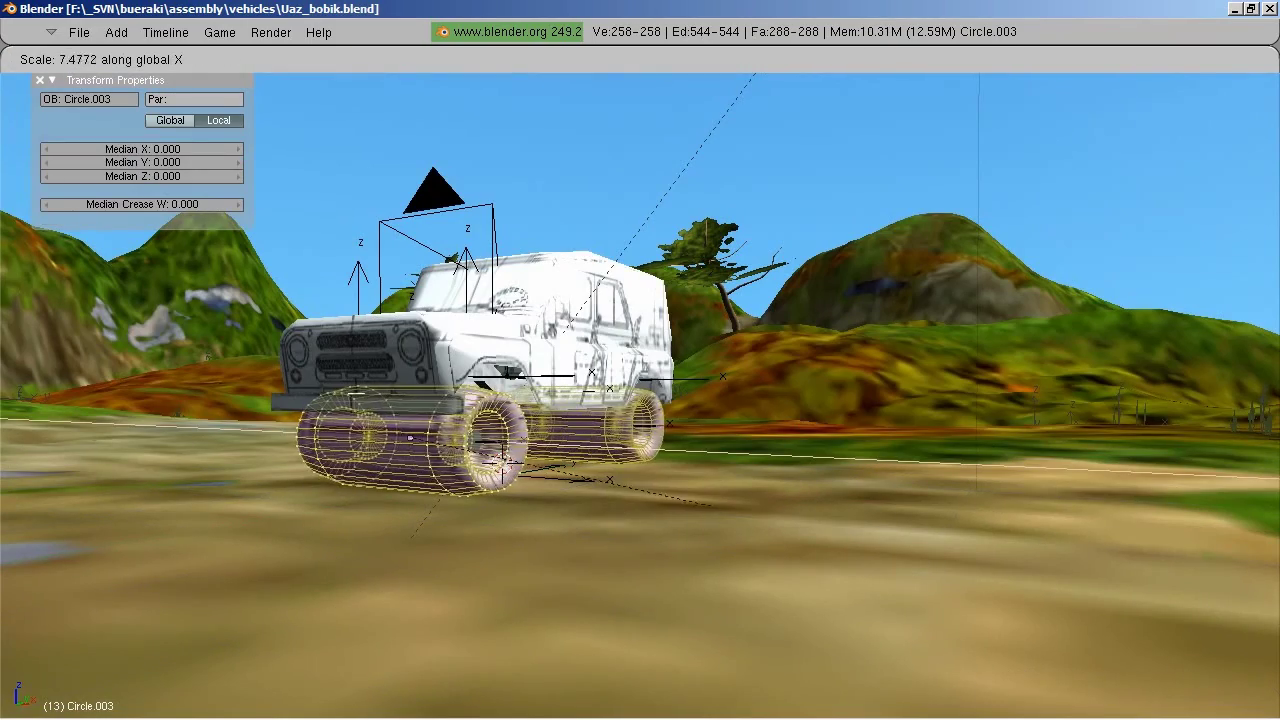
pyautogui.press('Escape')
pyautogui.press('Tab')
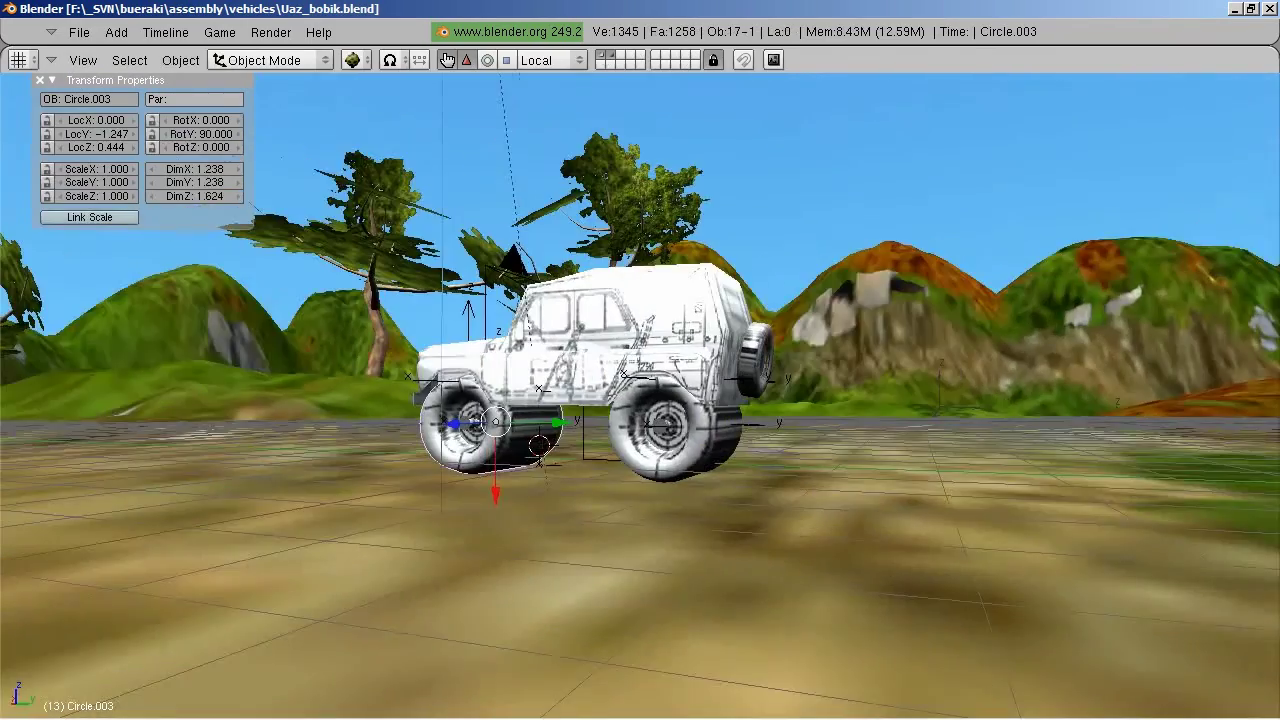
pyautogui.press('p')
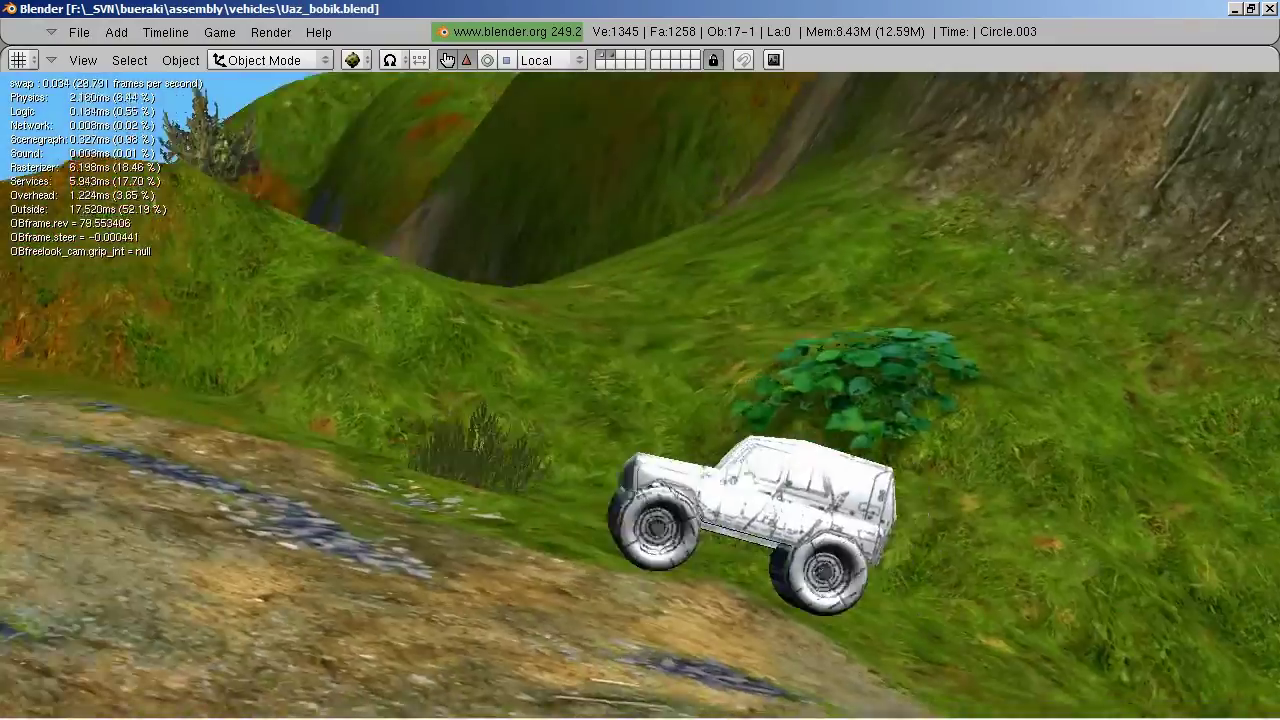